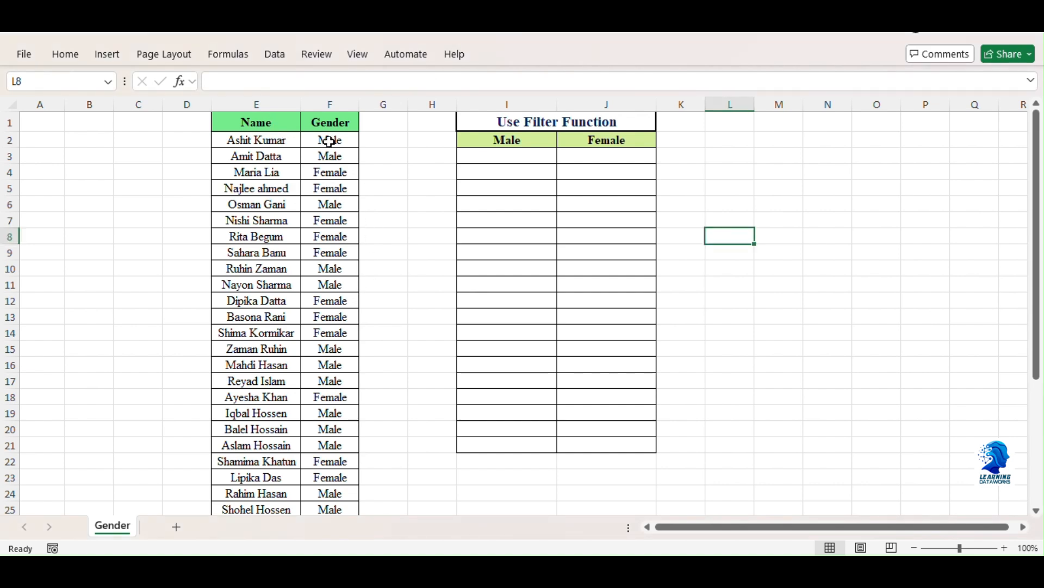
{"action": "left_click", "coordinate": [333, 123]}
{"action": "left_click", "coordinate": [345, 170]}
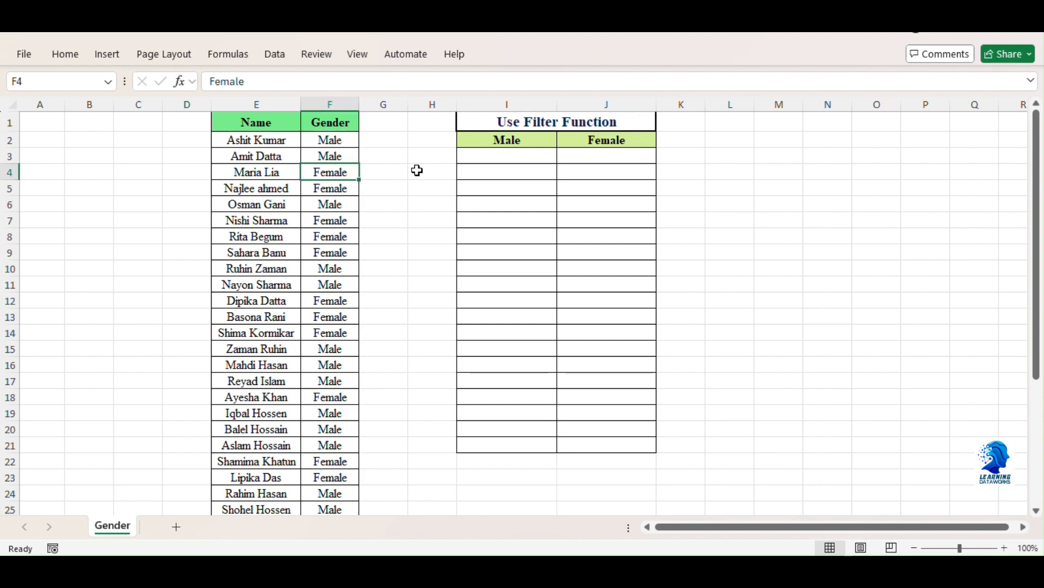
{"action": "left_click", "coordinate": [520, 144]}
{"action": "left_click", "coordinate": [626, 137]}
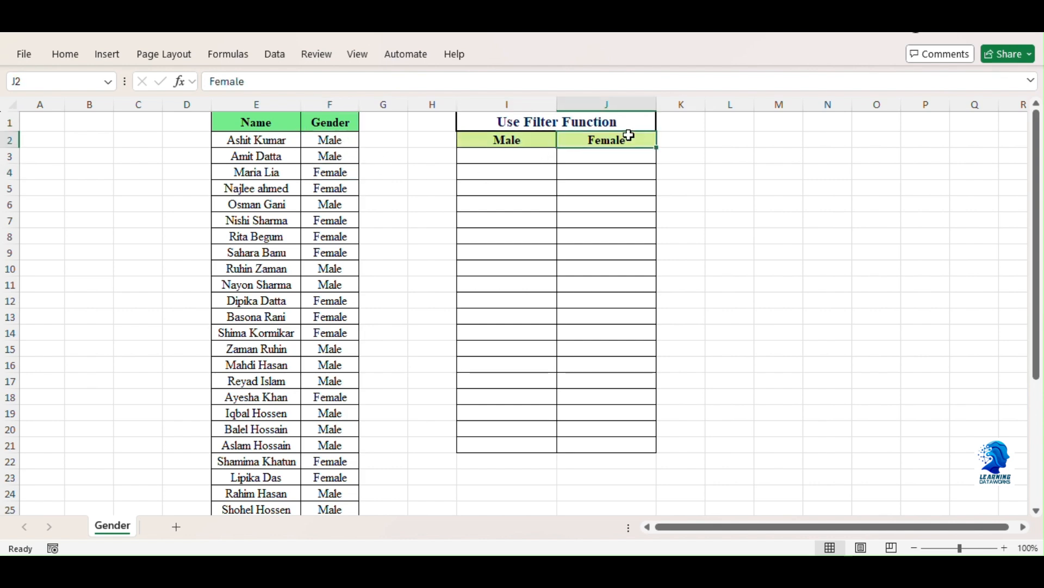
{"action": "left_click_drag", "start_coordinate": [507, 176], "coordinate": [504, 235]}
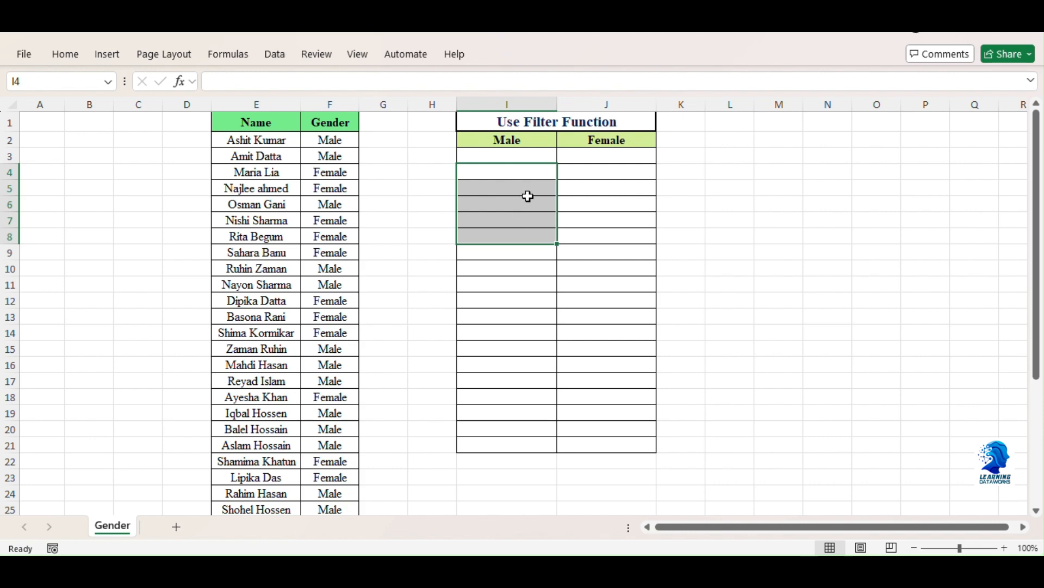
Copy the two male names in E2:E3 into the Male column starting at I3
{"action": "left_click", "coordinate": [509, 154]}
{"action": "left_click_drag", "start_coordinate": [272, 142], "coordinate": [276, 159]}
{"action": "key", "text": "ctrl+c"}
{"action": "left_click", "coordinate": [492, 154]}
{"action": "key", "text": "ctrl+v"}
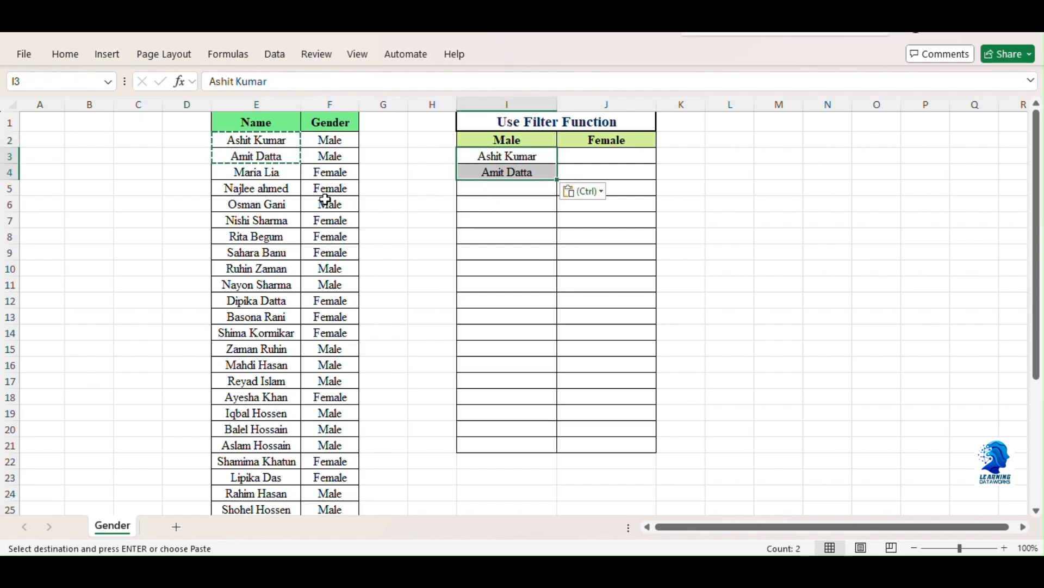
Copy the two female names in E4:E5 into the Female column starting at J3
{"action": "left_click_drag", "start_coordinate": [272, 173], "coordinate": [277, 195]}
{"action": "key", "text": "ctrl+c"}
{"action": "left_click", "coordinate": [590, 156]}
{"action": "key", "text": "ctrl+v"}
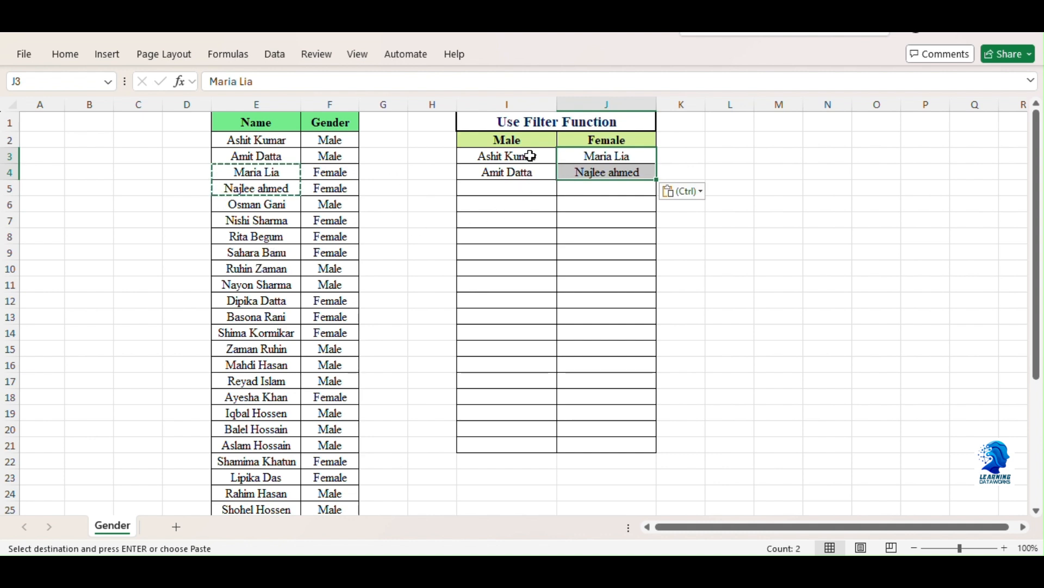
Clear the manually pasted names from I3:J4
{"action": "left_click_drag", "start_coordinate": [531, 156], "coordinate": [565, 172]}
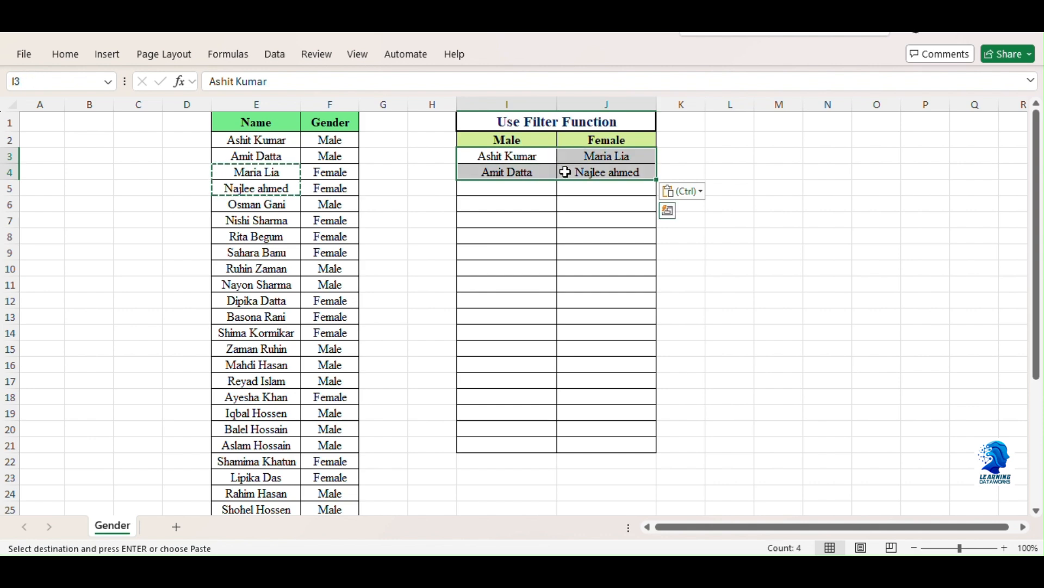
{"action": "key", "text": "Delete"}
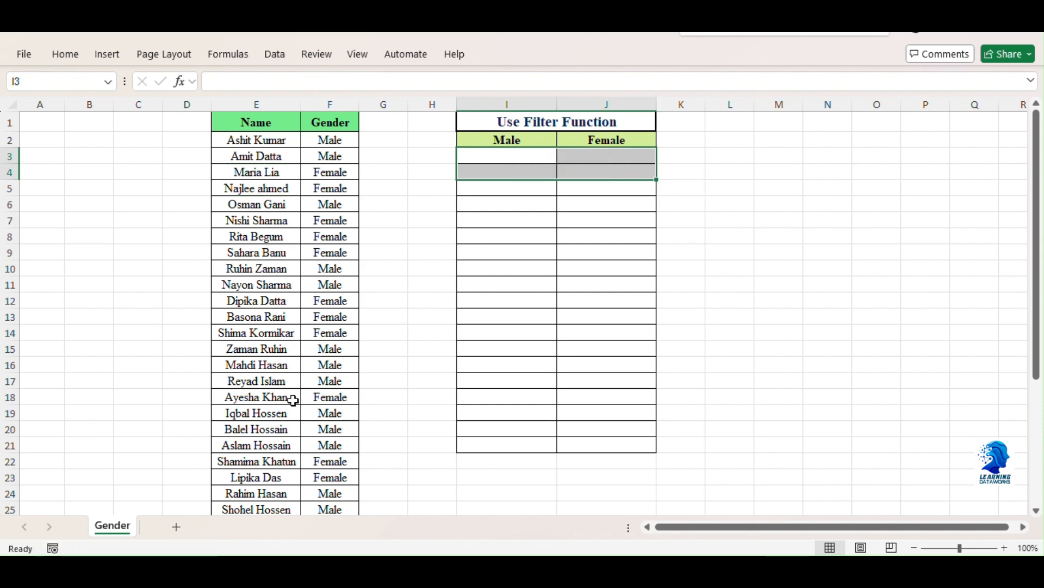
{"action": "scroll", "coordinate": [300, 390], "scroll_direction": "down", "scroll_amount": 6}
{"action": "scroll", "coordinate": [280, 399], "scroll_direction": "up", "scroll_amount": 1}
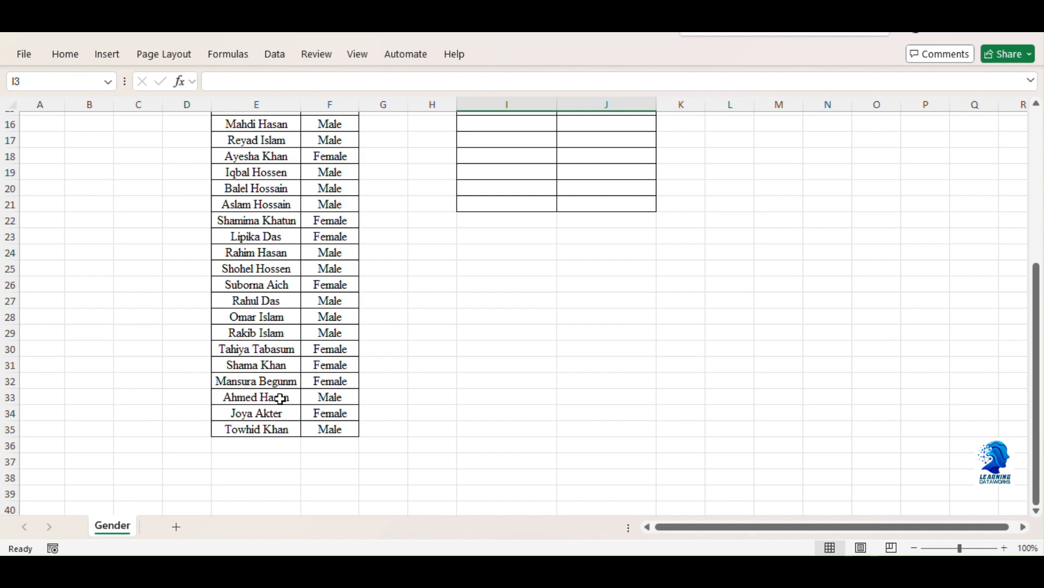
{"action": "scroll", "coordinate": [283, 386], "scroll_direction": "up", "scroll_amount": 5}
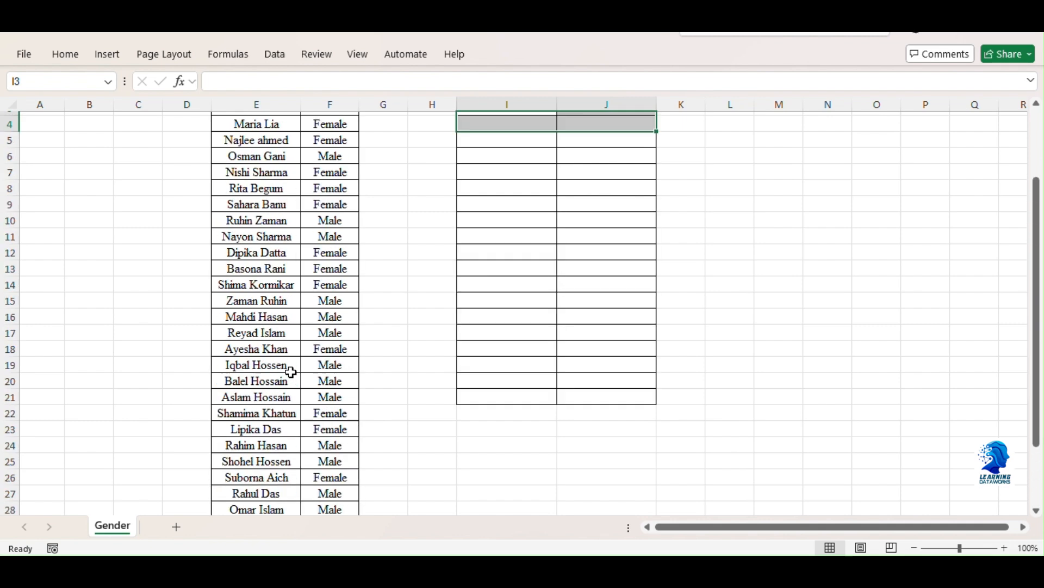
Begin a FILTER formula in cell I3 with the name range E2:E35 as its array argument
{"action": "left_click", "coordinate": [504, 156]}
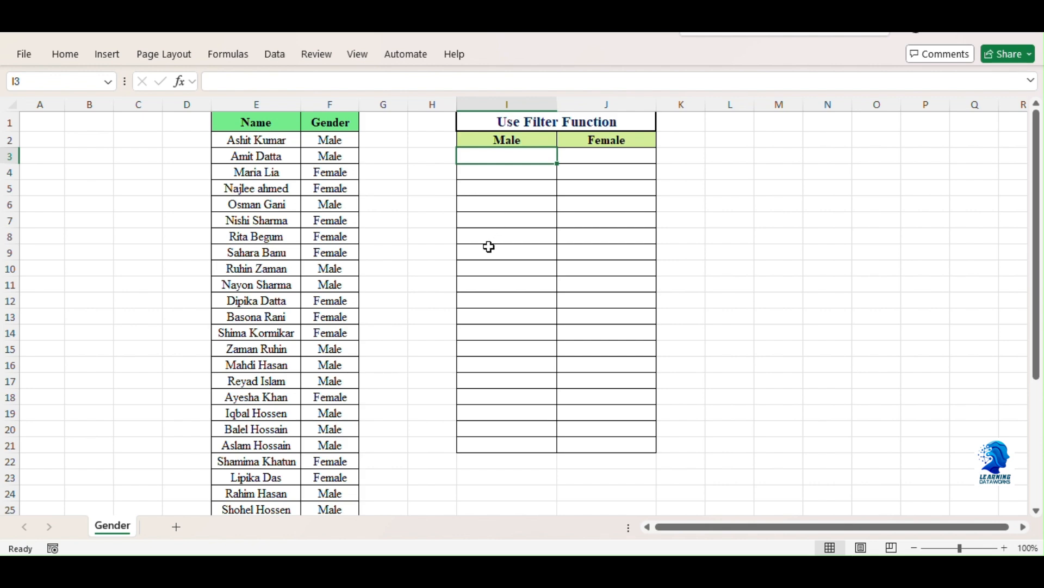
{"action": "type", "text": "="}
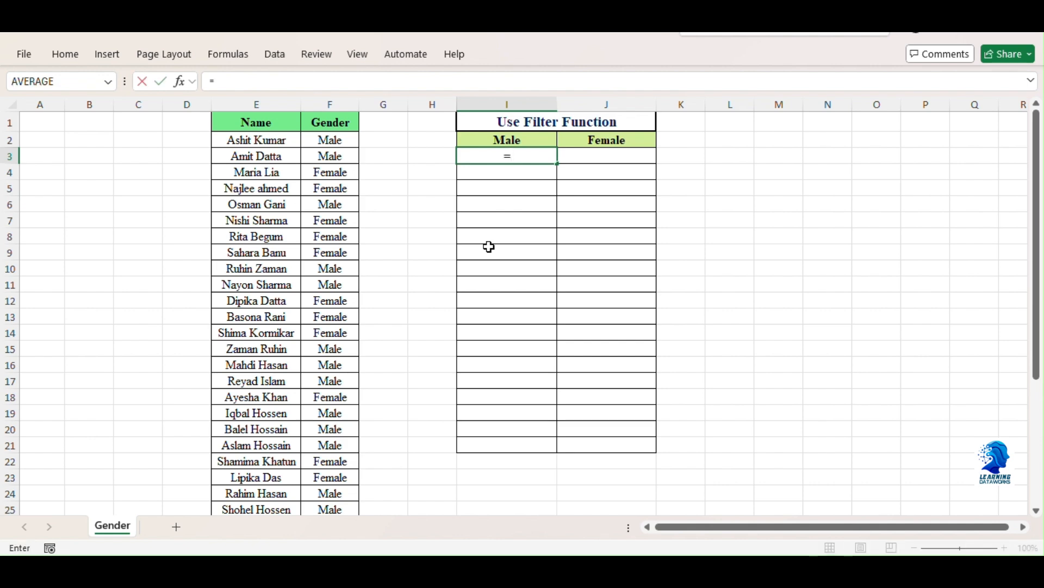
{"action": "type", "text": "f"}
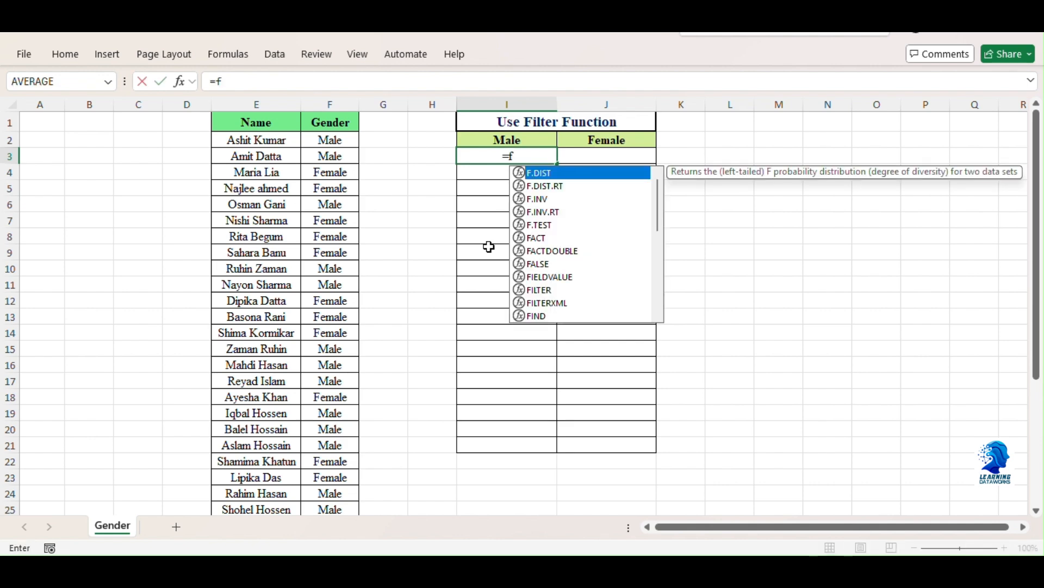
{"action": "type", "text": "ilter"}
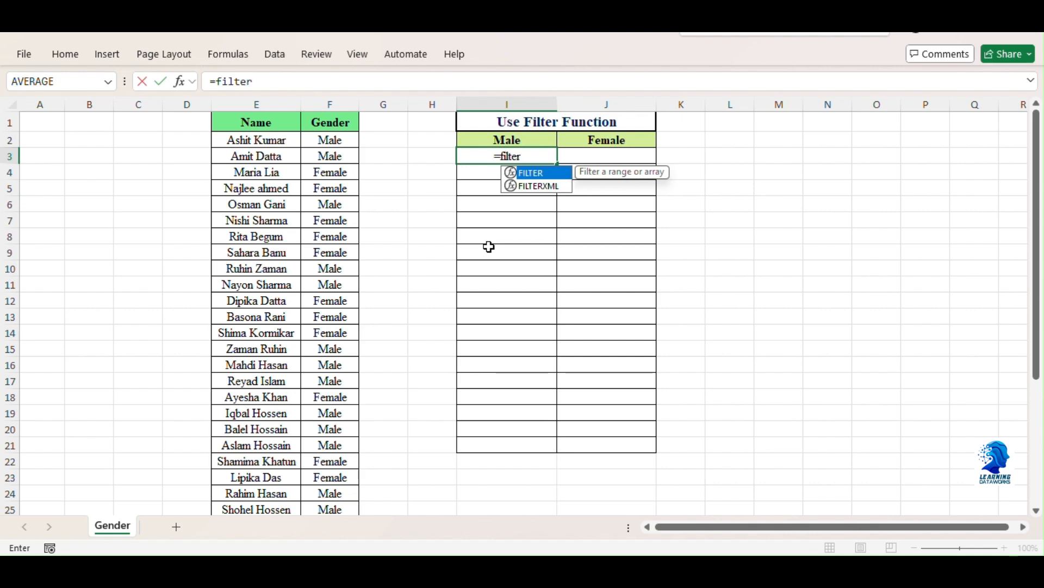
{"action": "key", "text": "Tab"}
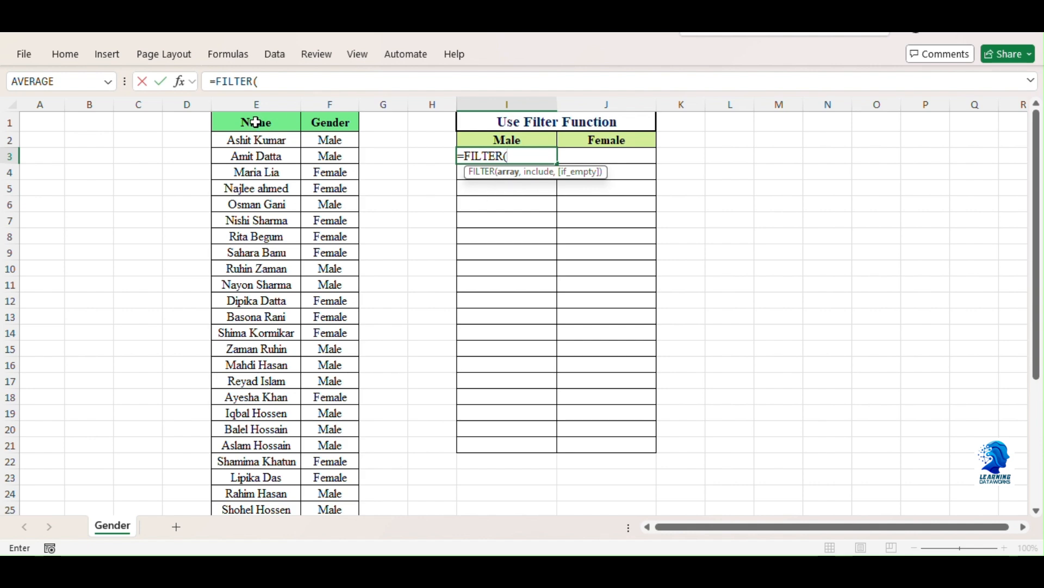
{"action": "left_click", "coordinate": [257, 140]}
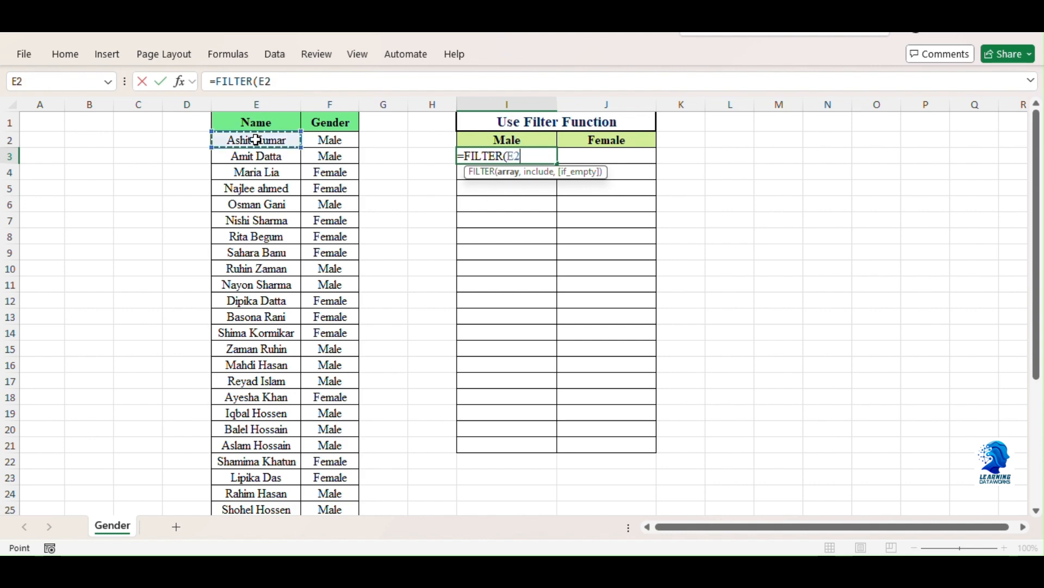
{"action": "key", "text": "ctrl+shift+Down"}
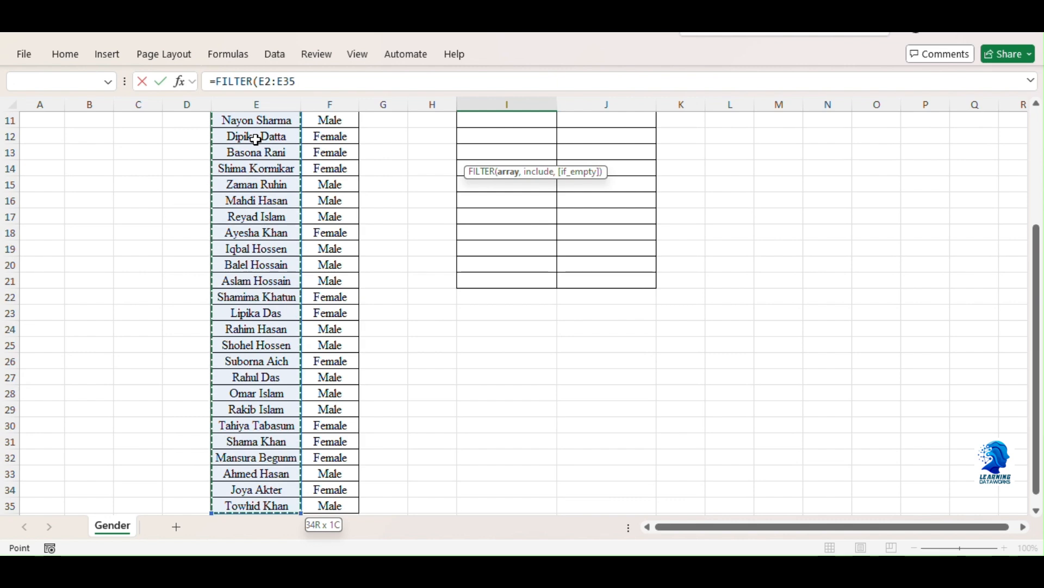
{"action": "type", "text": ","}
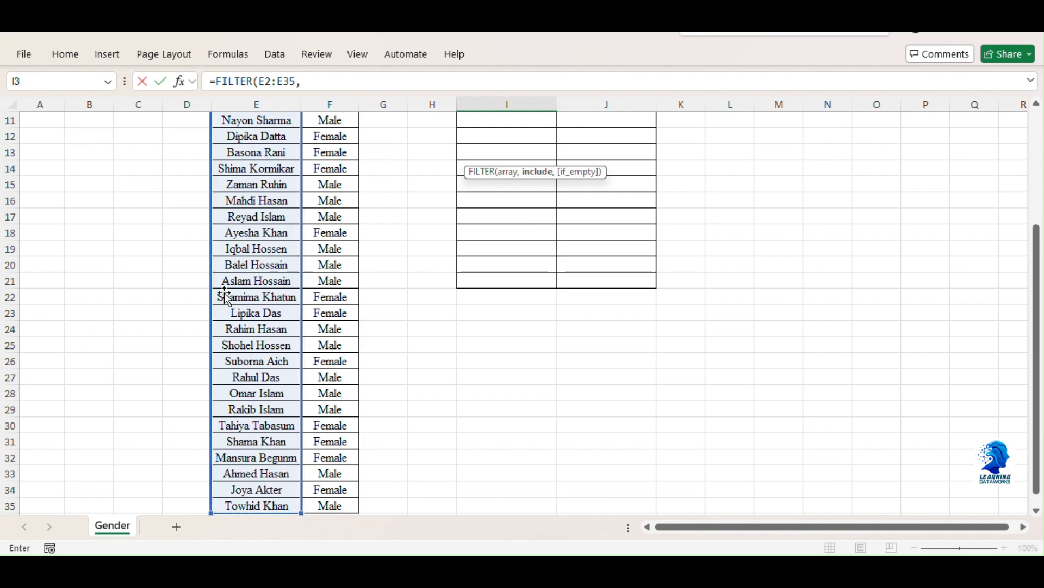
Complete the I3 formula with the include condition F2:F35=I2, producing =FILTER(E2:E35,F2:F35=I2)
{"action": "scroll", "coordinate": [389, 248], "scroll_direction": "up", "scroll_amount": 4}
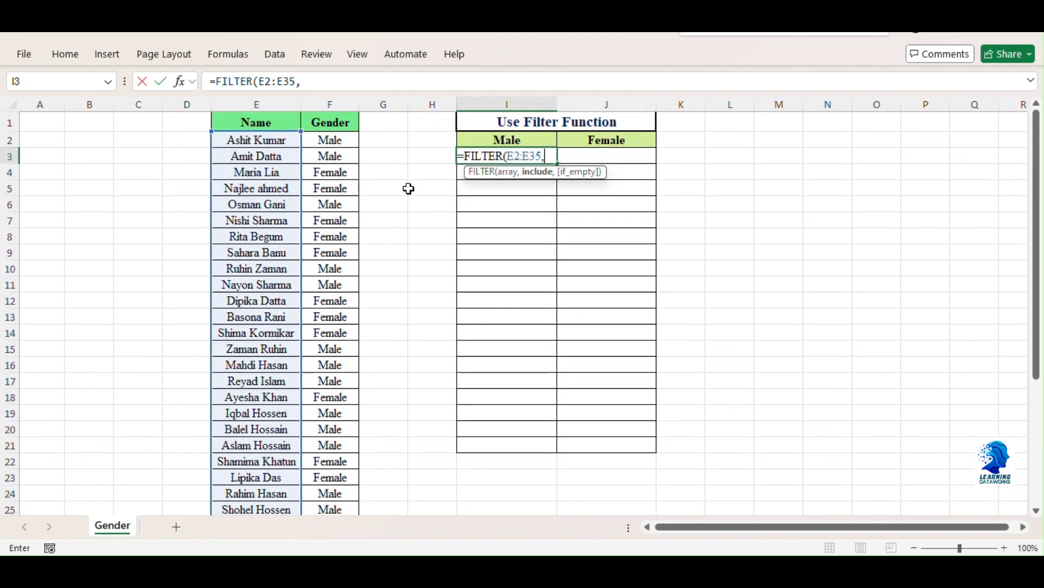
{"action": "left_click", "coordinate": [335, 139]}
{"action": "key", "text": "ctrl+shift+Down"}
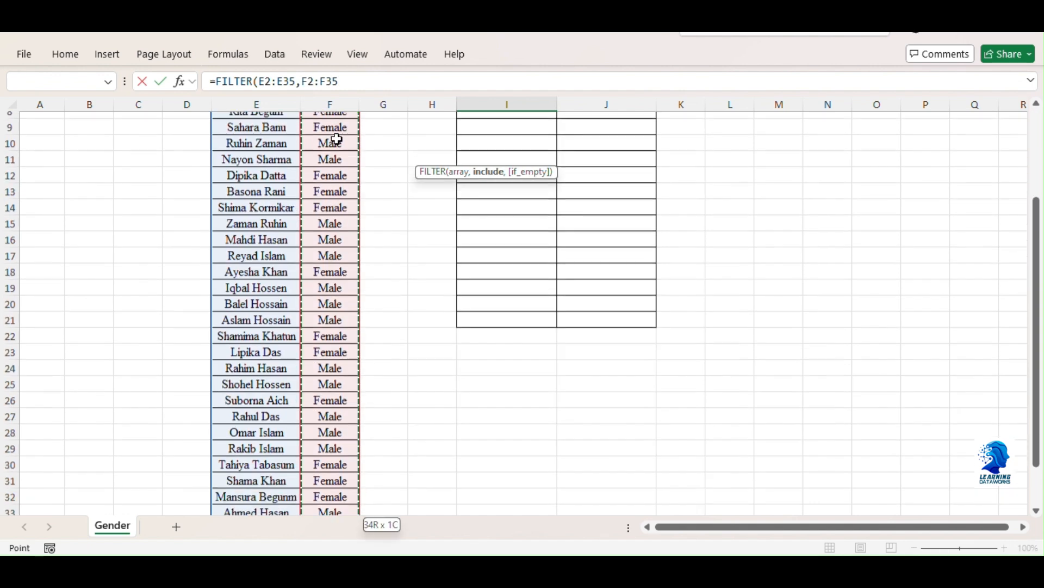
{"action": "type", "text": "="}
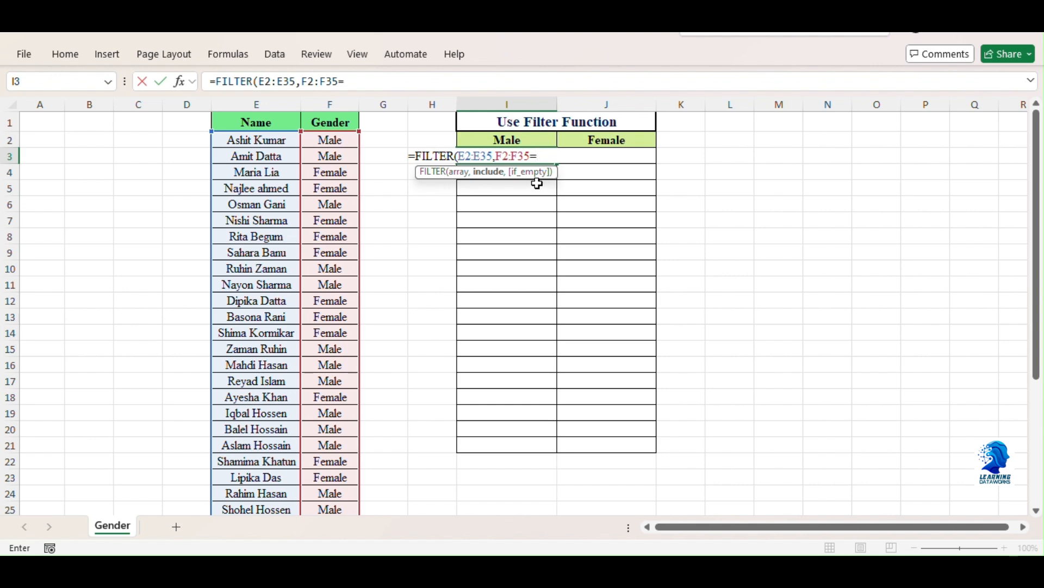
{"action": "left_click", "coordinate": [538, 137]}
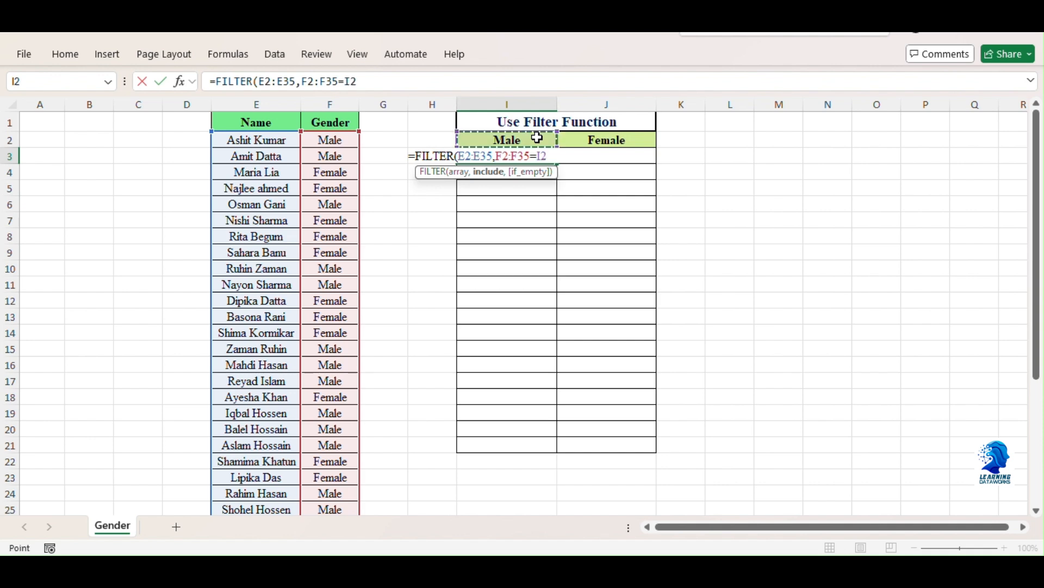
{"action": "type", "text": ")"}
{"action": "key", "text": "Return"}
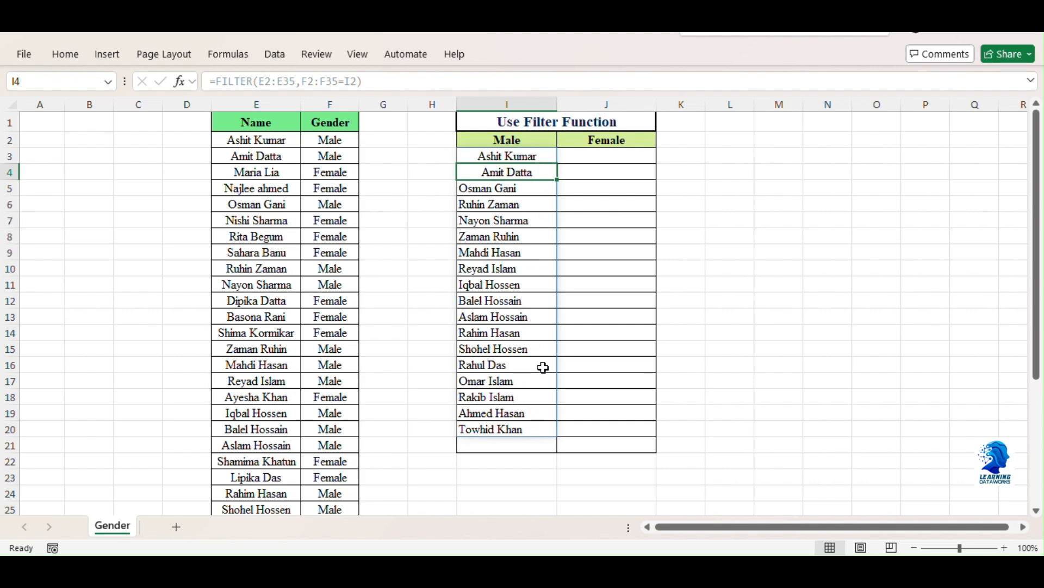
Fill the FILTER formula from I3 across into J3 under the Female heading
{"action": "left_click", "coordinate": [625, 157]}
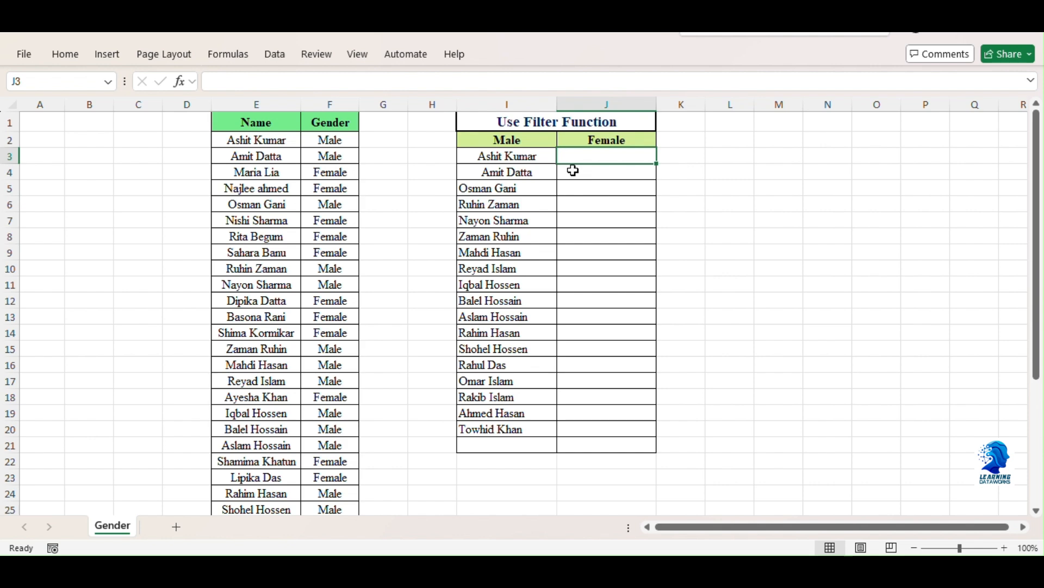
{"action": "left_click", "coordinate": [533, 156]}
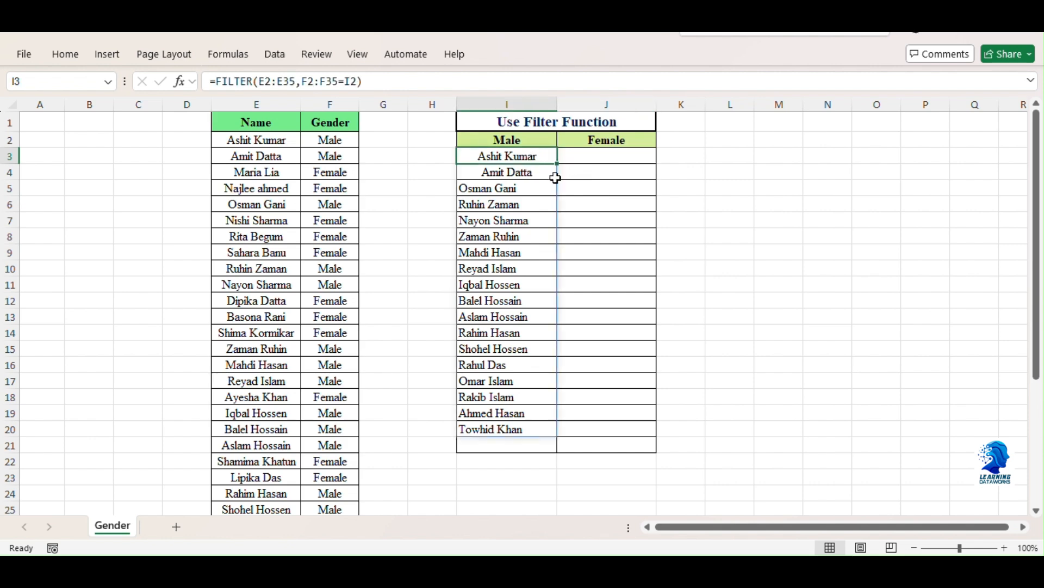
{"action": "left_click_drag", "start_coordinate": [561, 163], "coordinate": [605, 162]}
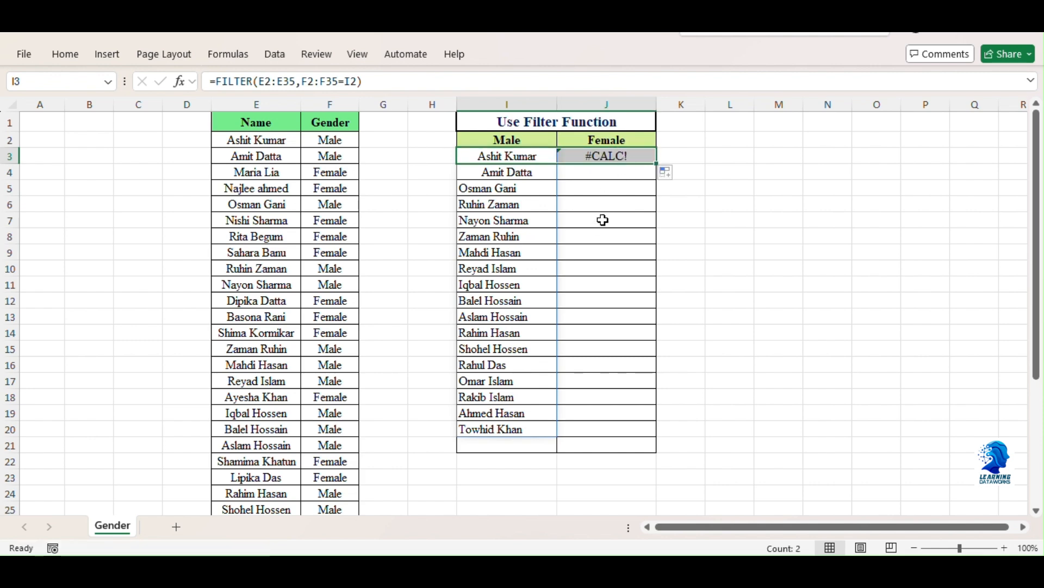
Compare the range references of the FILTER formulas in I3 and J3 against the source columns
{"action": "left_click", "coordinate": [617, 155]}
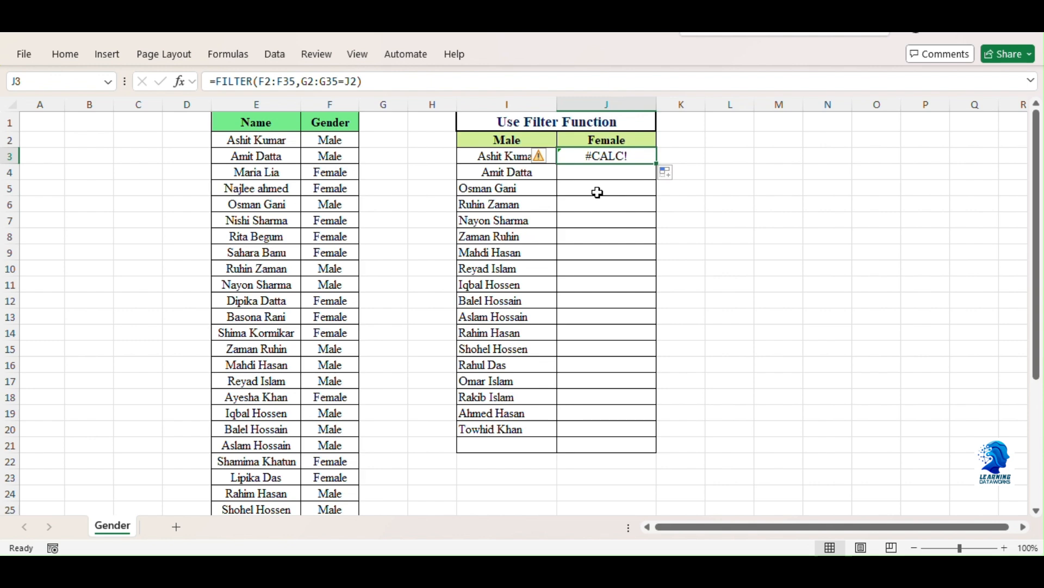
{"action": "left_click", "coordinate": [502, 158]}
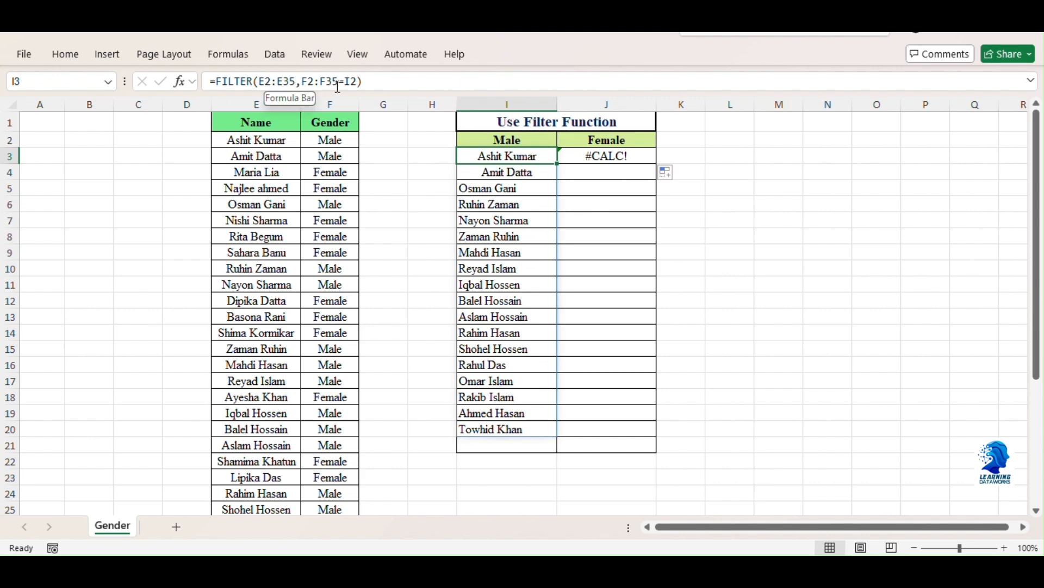
{"action": "left_click", "coordinate": [590, 221]}
{"action": "left_click", "coordinate": [608, 158]}
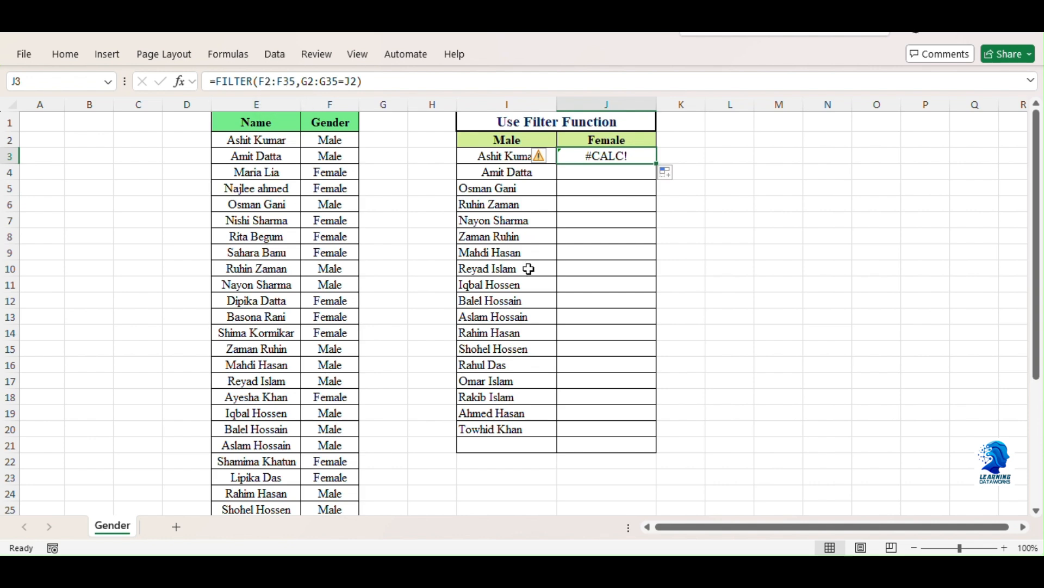
{"action": "left_click", "coordinate": [605, 251]}
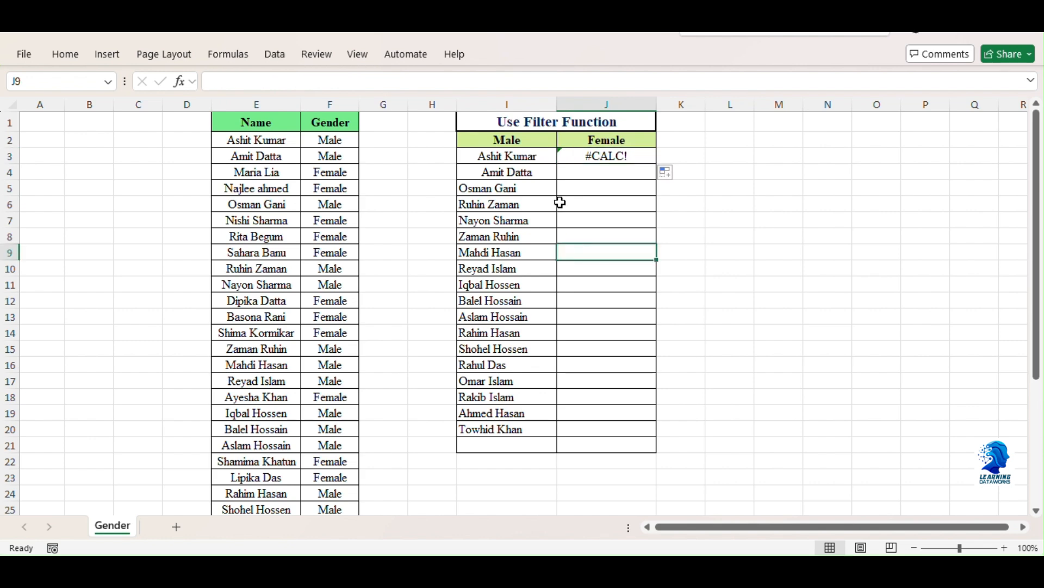
{"action": "left_click", "coordinate": [593, 154]}
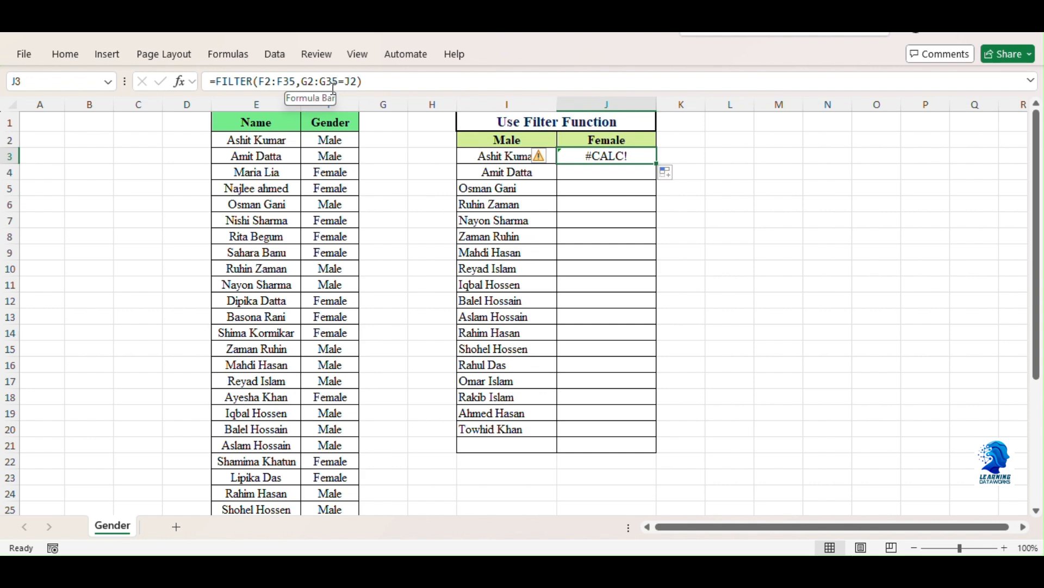
{"action": "left_click", "coordinate": [263, 103]}
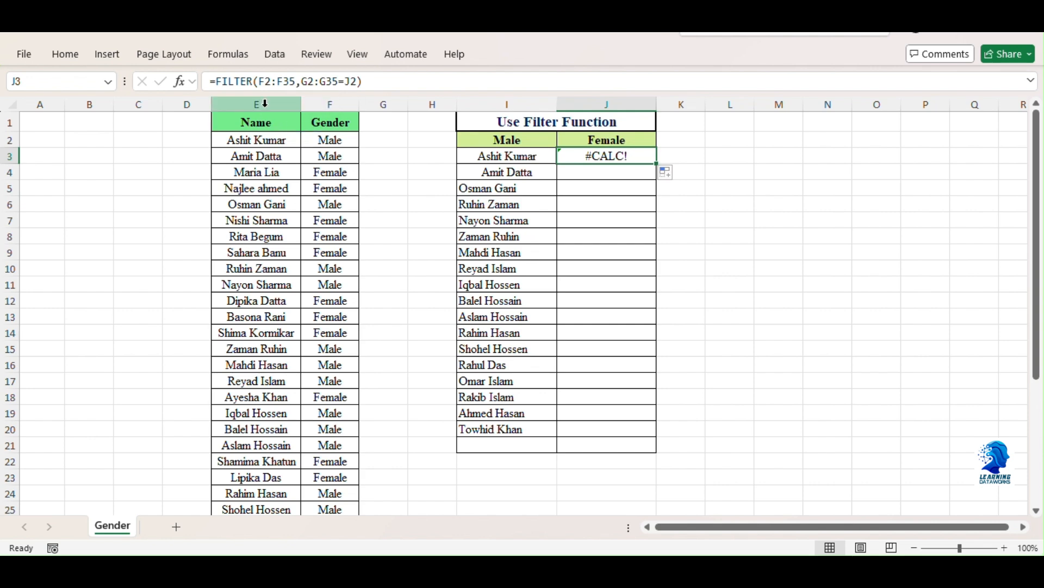
{"action": "left_click", "coordinate": [327, 104]}
{"action": "left_click", "coordinate": [597, 236]}
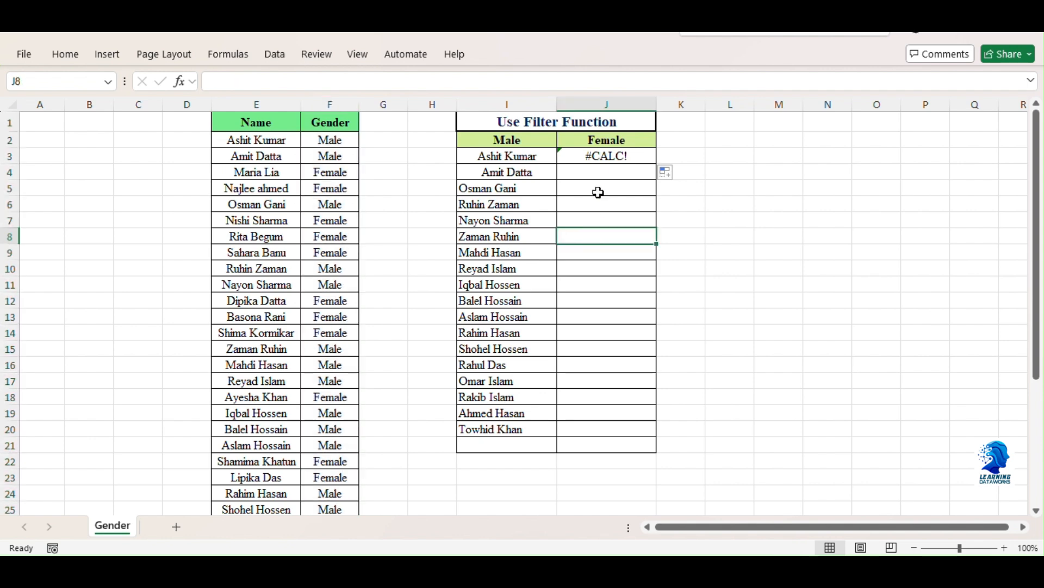
{"action": "left_click", "coordinate": [593, 155]}
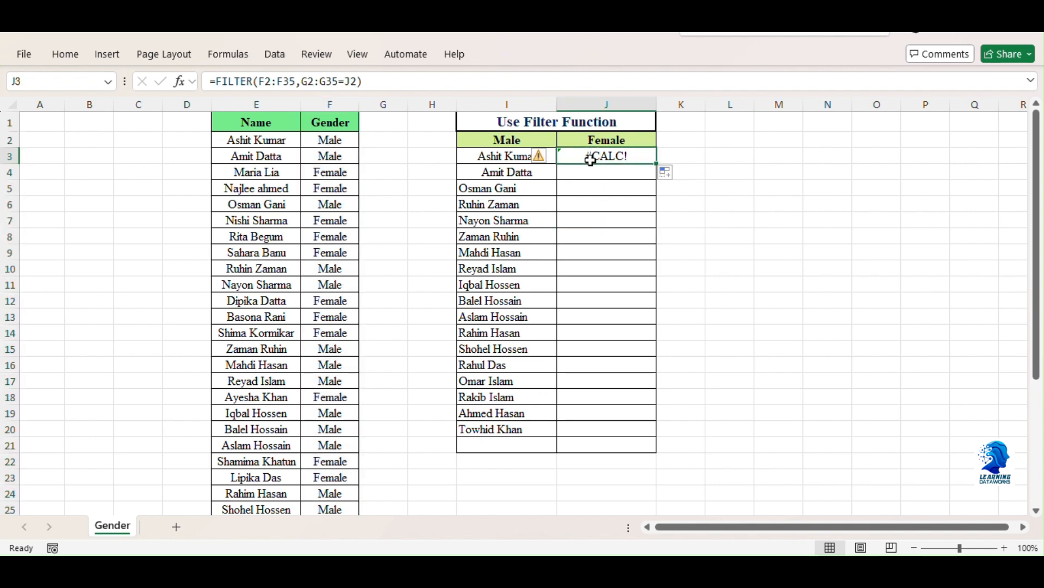
Make the name range in the I3 FILTER formula absolute as $E$2:$E$35
{"action": "left_click", "coordinate": [510, 156]}
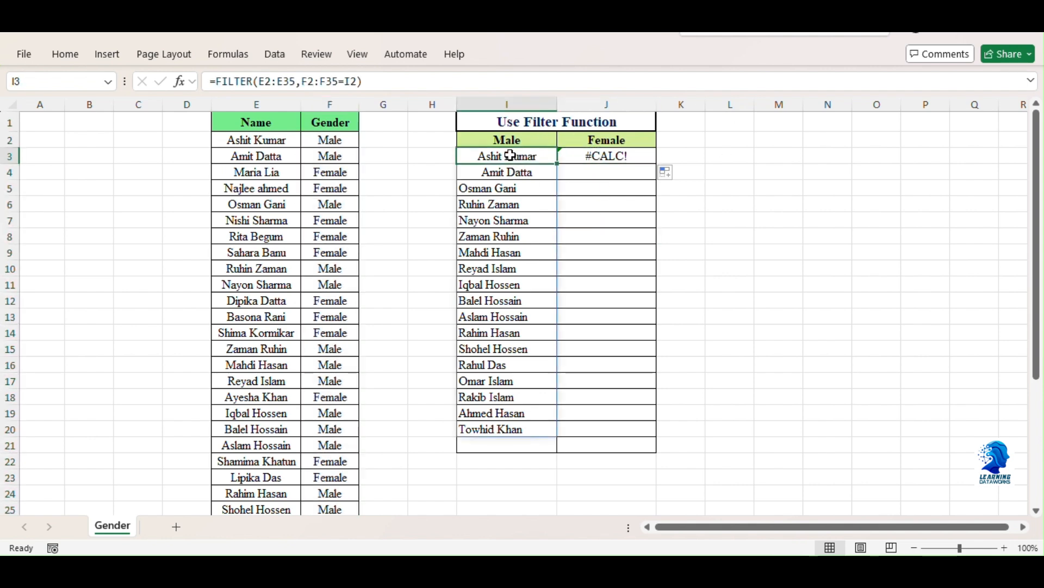
{"action": "left_click", "coordinate": [265, 81]}
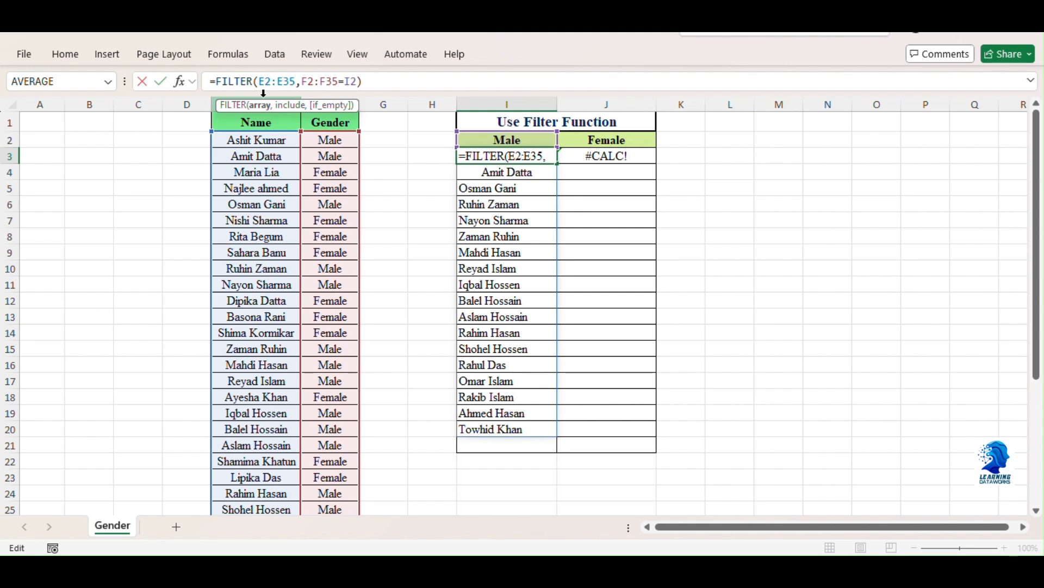
{"action": "double_click", "coordinate": [267, 81]}
{"action": "key", "text": "F4"}
{"action": "left_click", "coordinate": [300, 82]}
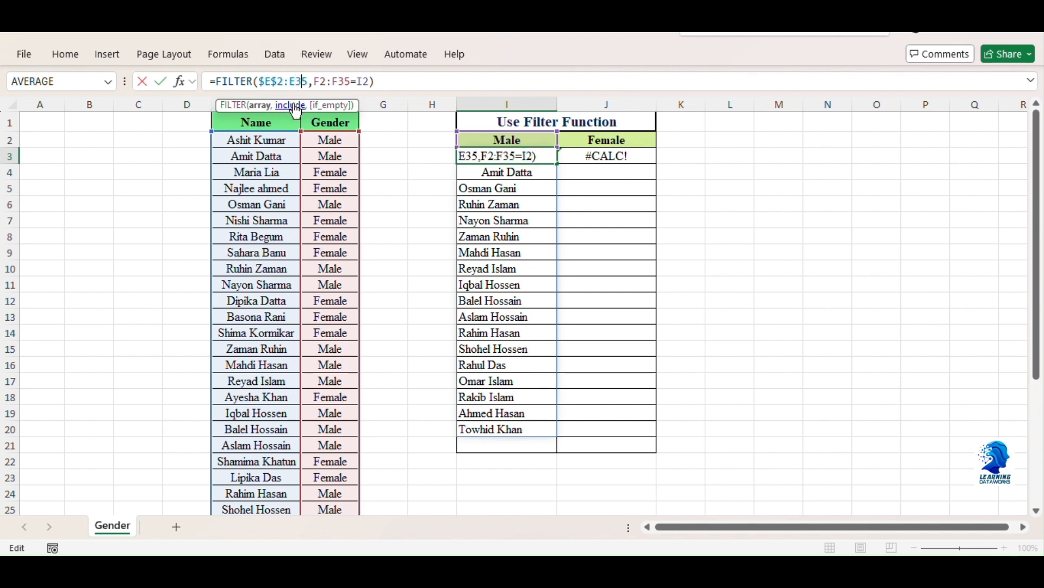
{"action": "key", "text": "F4"}
Make the gender range in the I3 formula absolute, completing =FILTER($E$2:$E$35,$F$2:$F$35=I2)
{"action": "left_click", "coordinate": [332, 80]}
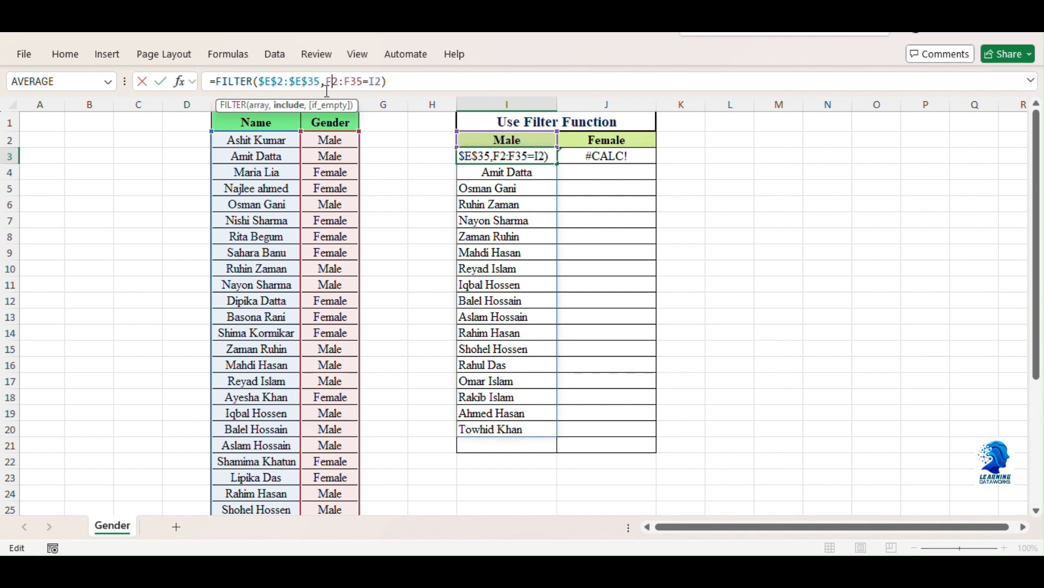
{"action": "key", "text": "F4"}
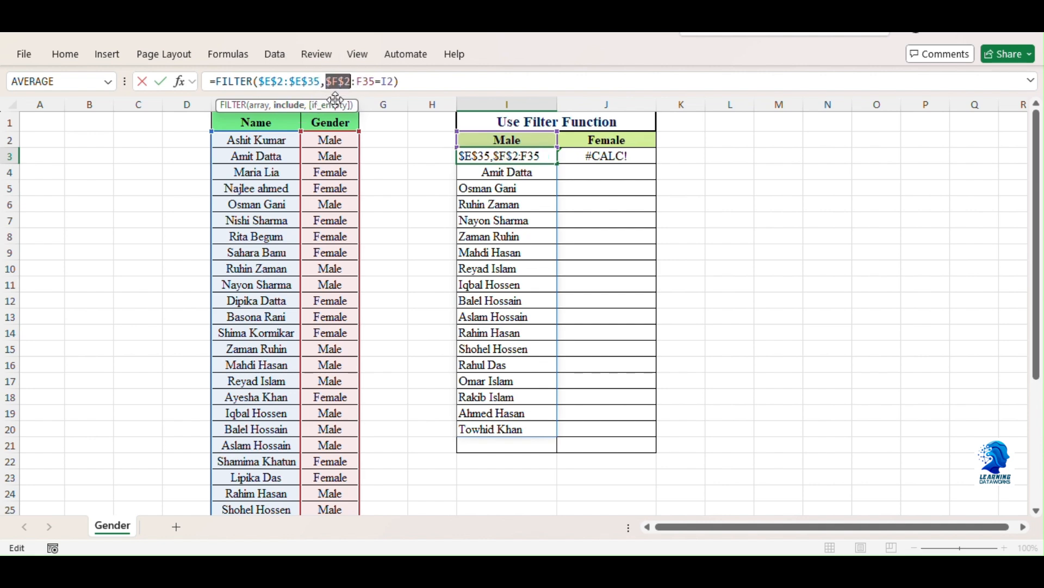
{"action": "left_click", "coordinate": [366, 81]}
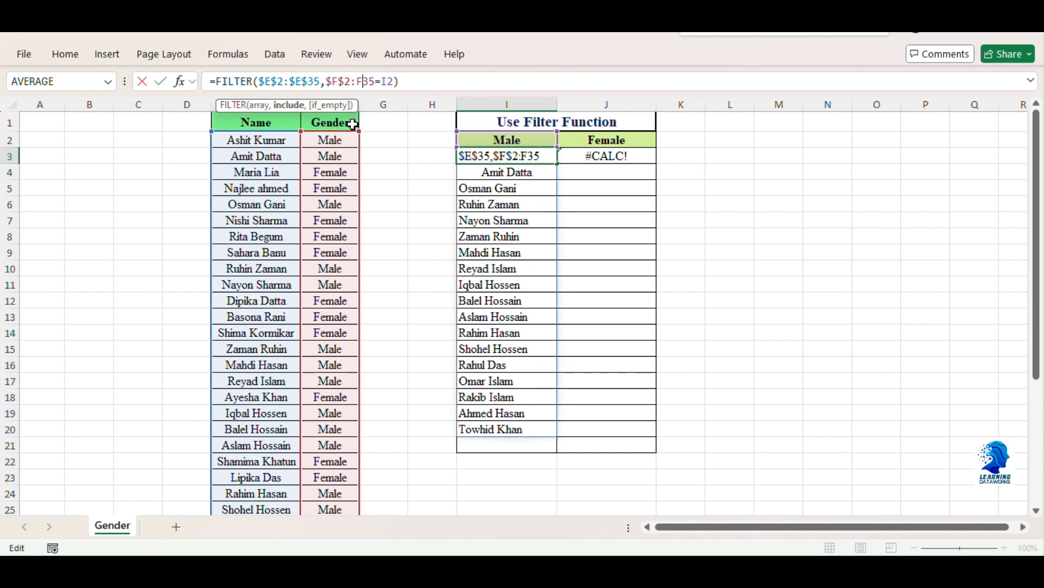
{"action": "key", "text": "F4"}
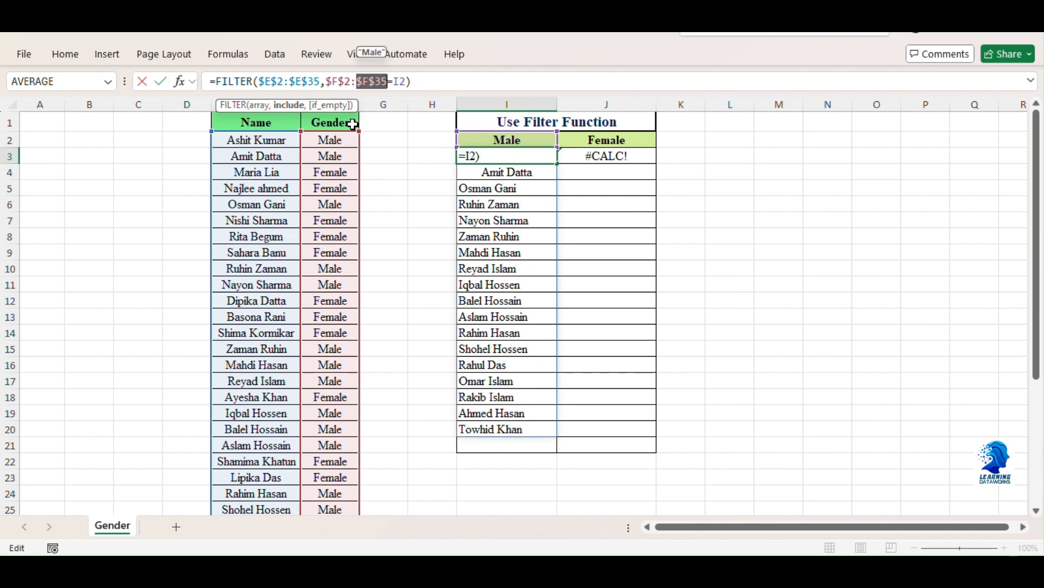
{"action": "key", "text": "Return"}
Check several of the filtered names in the Male column
{"action": "left_click", "coordinate": [514, 362]}
{"action": "left_click", "coordinate": [511, 410]}
{"action": "left_click", "coordinate": [514, 303]}
{"action": "left_click", "coordinate": [514, 253]}
Fill the FILTER formula with absolute ranges from I3 into J3 and review the Female list against the source data
{"action": "left_click", "coordinate": [524, 156]}
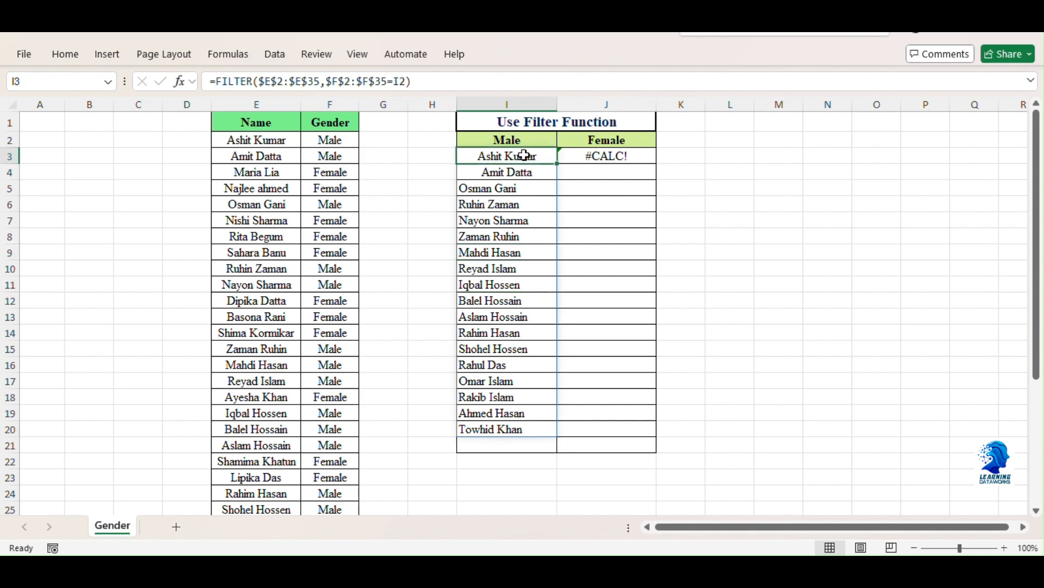
{"action": "left_click_drag", "start_coordinate": [559, 162], "coordinate": [606, 160]}
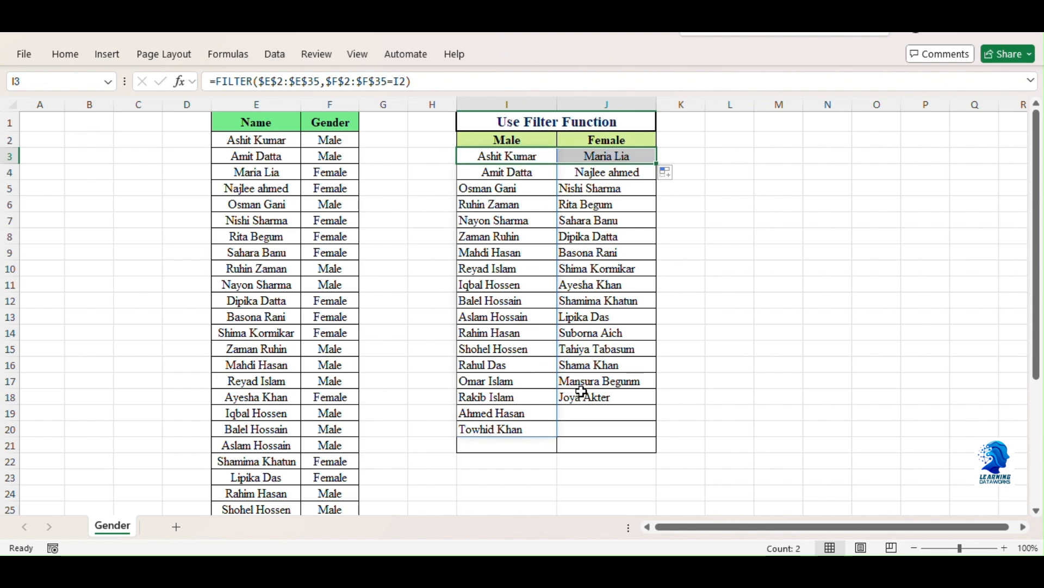
{"action": "left_click", "coordinate": [583, 368]}
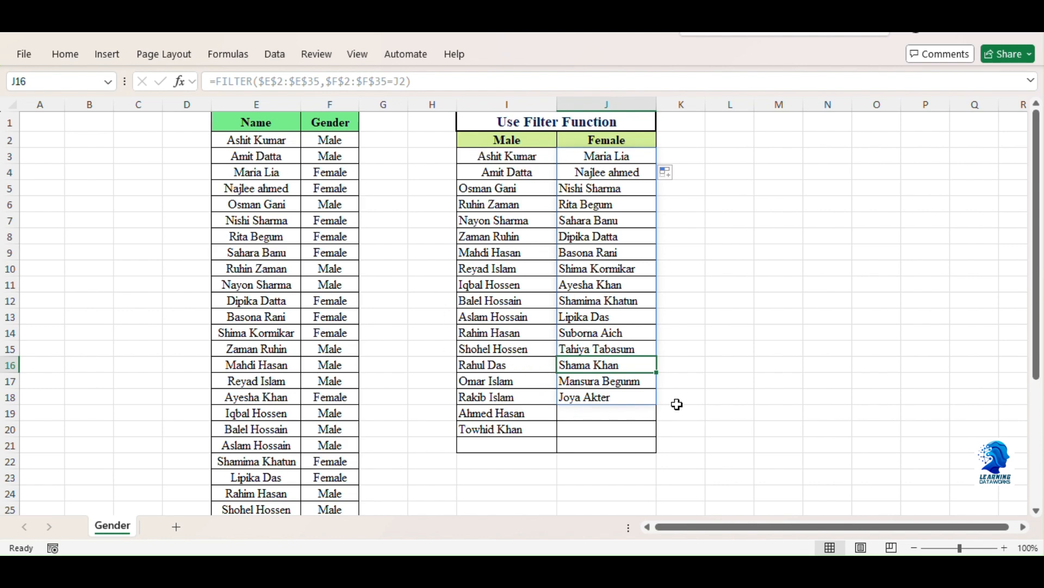
{"action": "scroll", "coordinate": [623, 364], "scroll_direction": "down", "scroll_amount": 2}
{"action": "scroll", "coordinate": [604, 366], "scroll_direction": "down", "scroll_amount": 1}
{"action": "scroll", "coordinate": [604, 366], "scroll_direction": "up", "scroll_amount": 3}
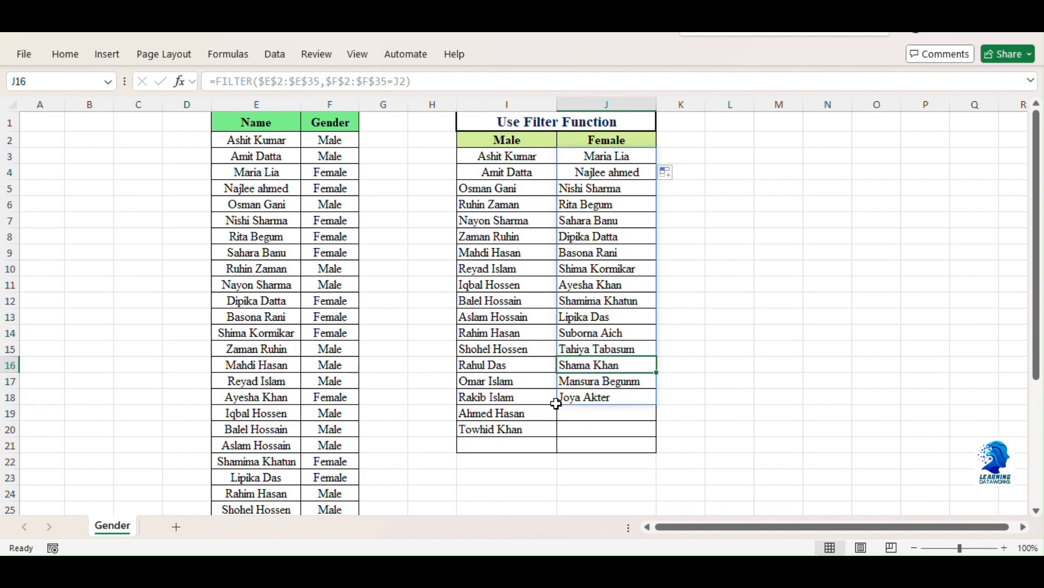